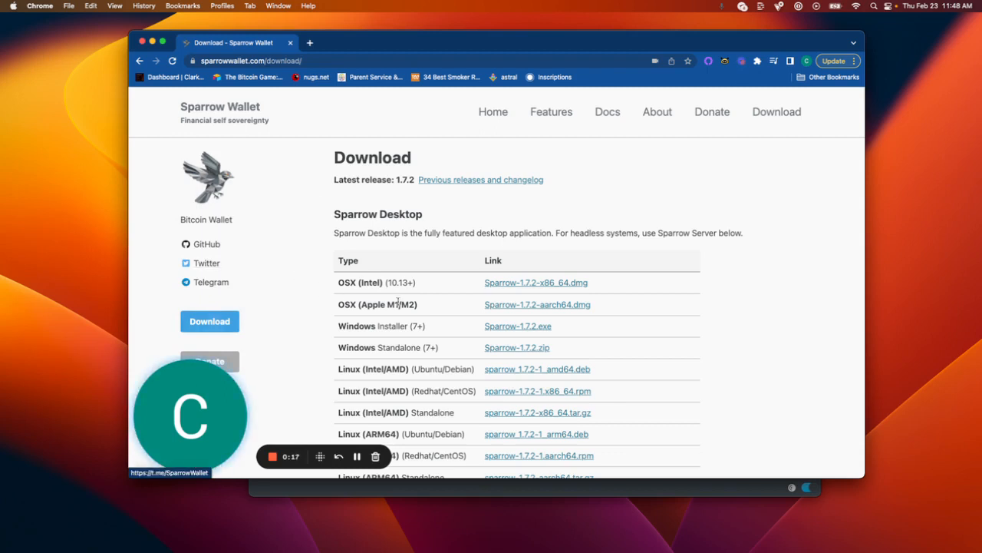
Step: Download Sparrow-1.7.2-aarch64.dmg for Apple M1/M2 into Downloads, replacing the existing copy
click(509, 306)
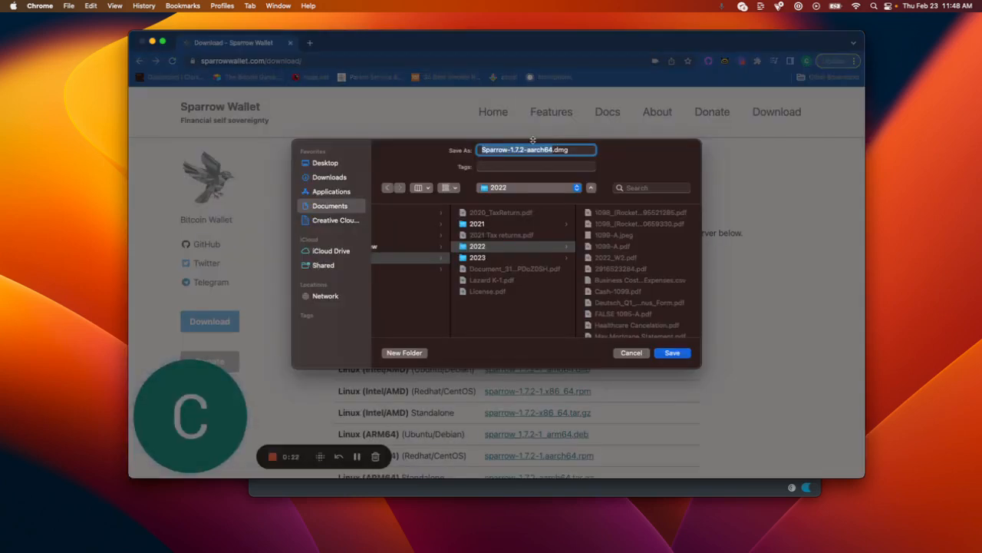
click(322, 178)
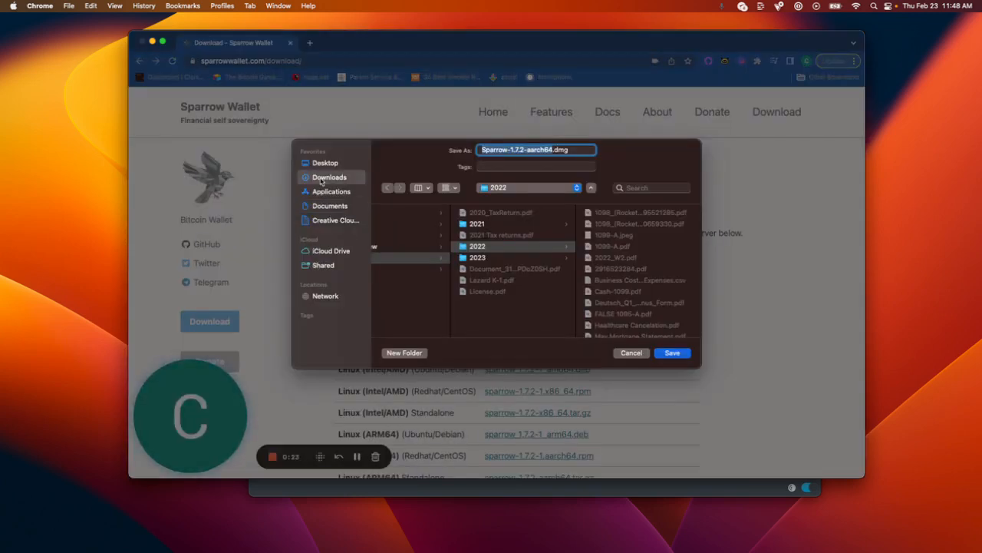
click(674, 353)
click(520, 314)
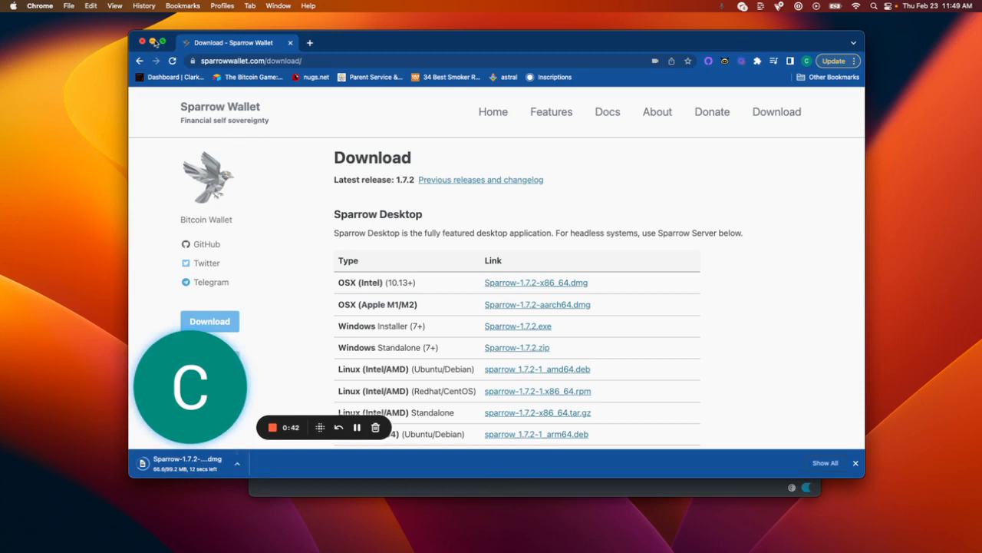
Step: Create a new Sparrow wallet named 'ordinals demo' through File > New Wallet
click(444, 487)
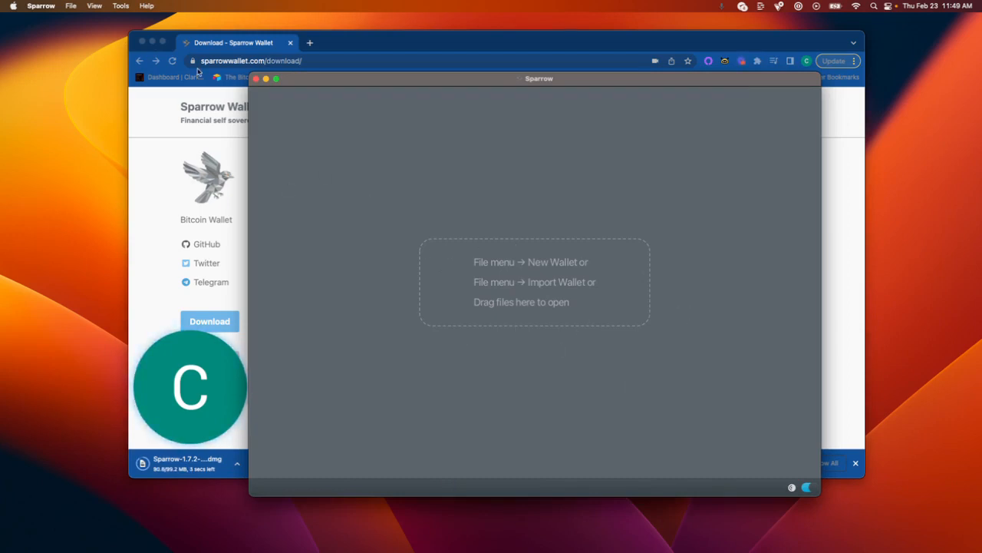
click(69, 6)
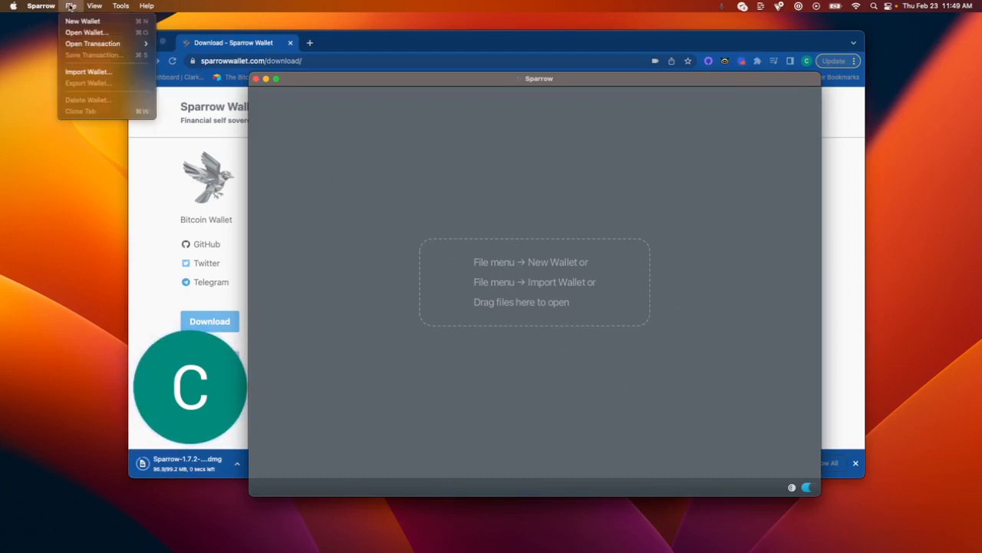
click(73, 22)
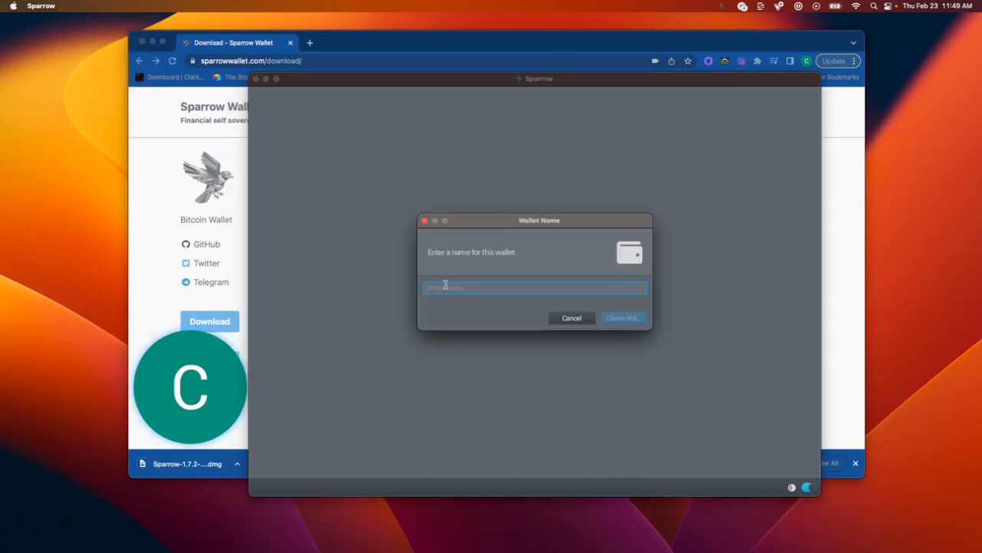
text(ordinals demo)
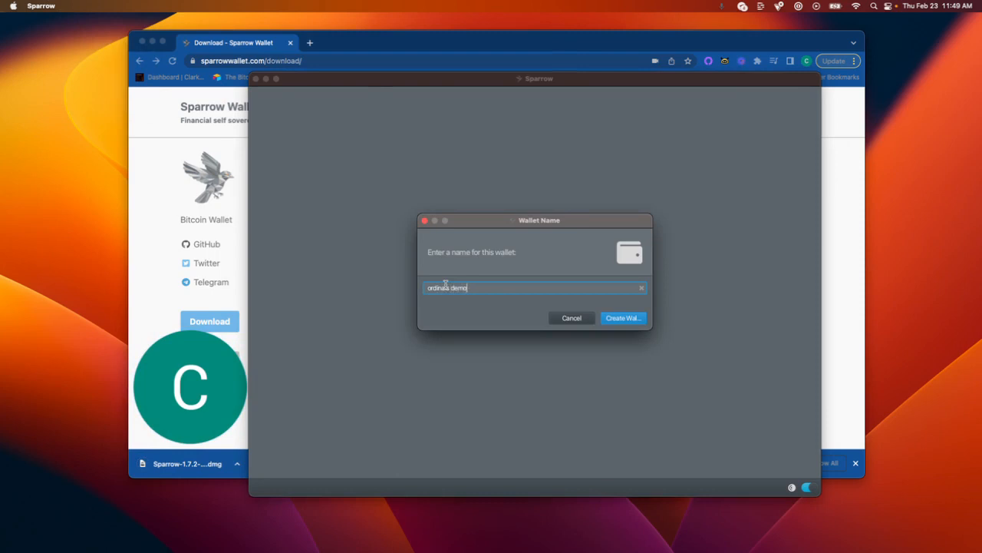
click(621, 317)
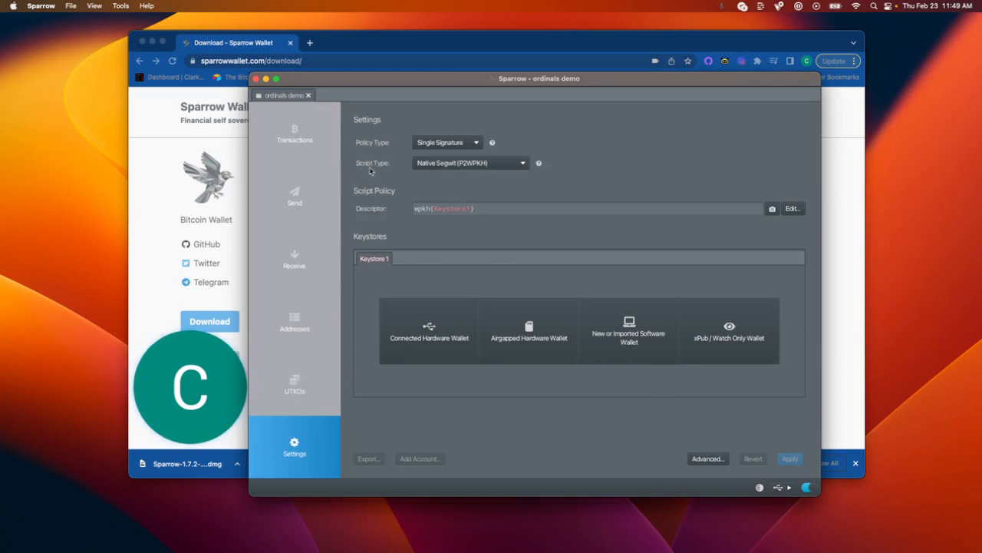
Step: Set the script type to Taproot (P2TR) and choose New or Imported Software Wallet
click(428, 164)
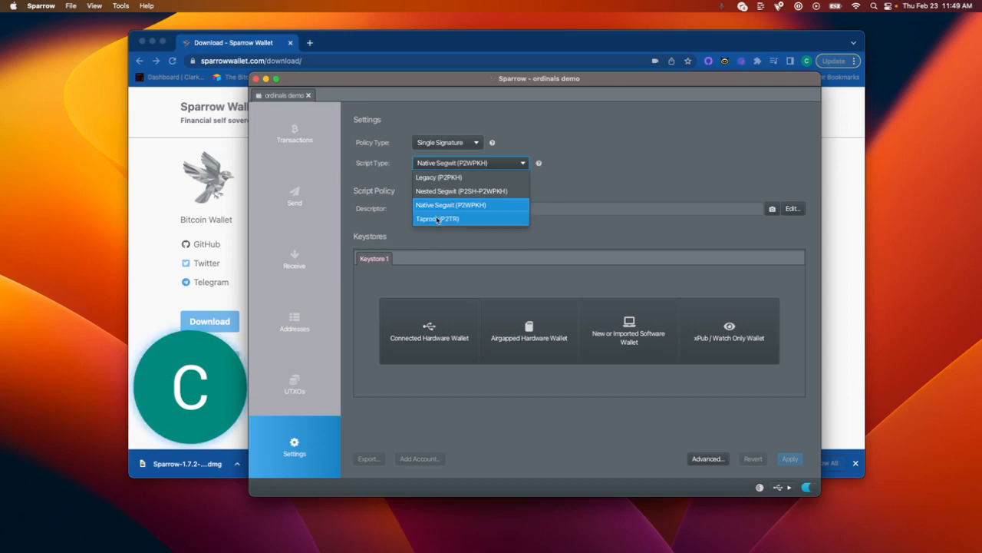
click(437, 220)
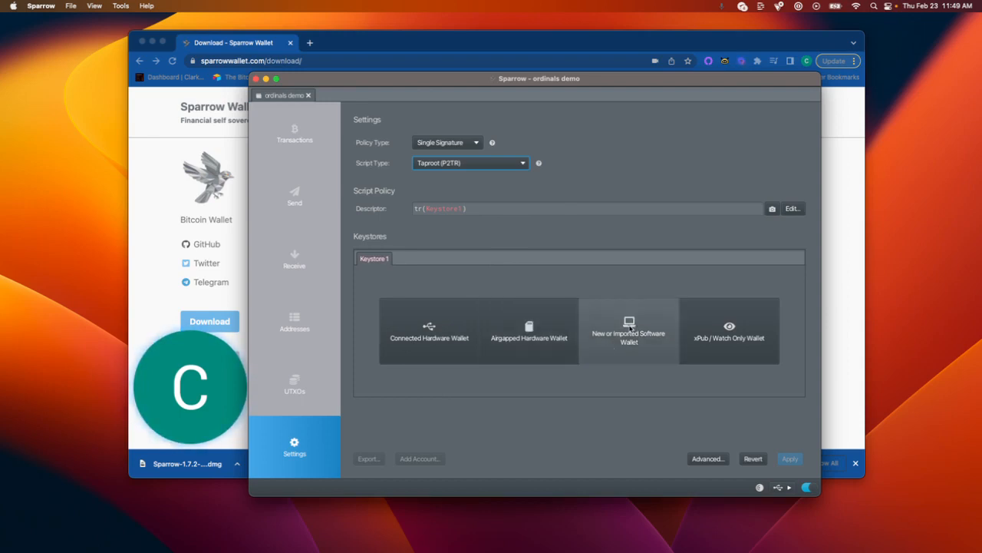
click(623, 346)
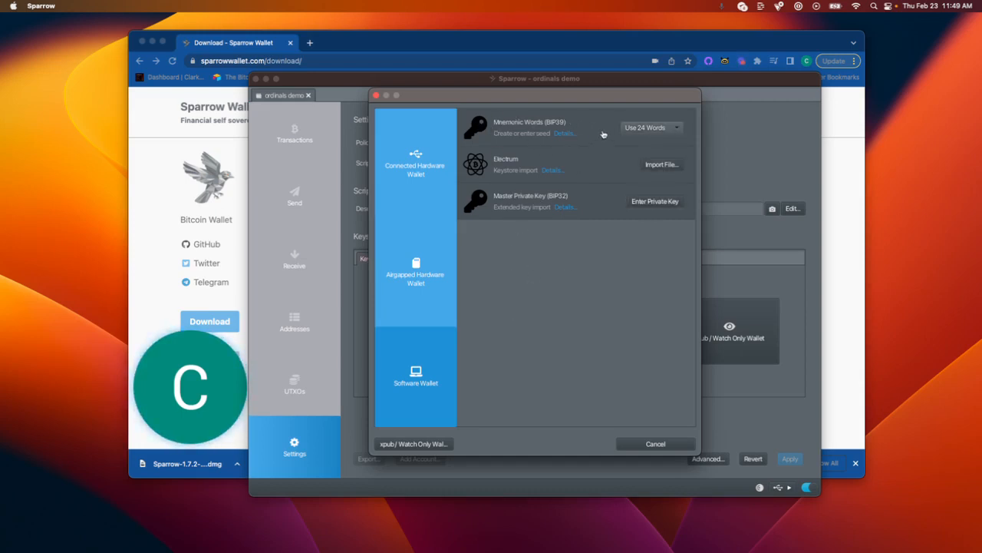
Step: Switch the mnemonic to 12 words and generate a new seed phrase
click(678, 131)
click(648, 194)
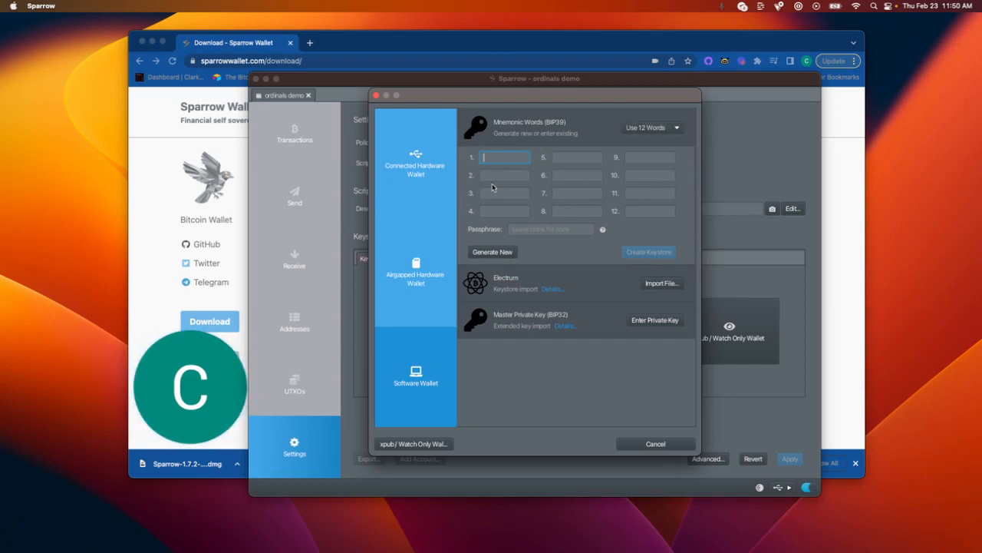
click(492, 254)
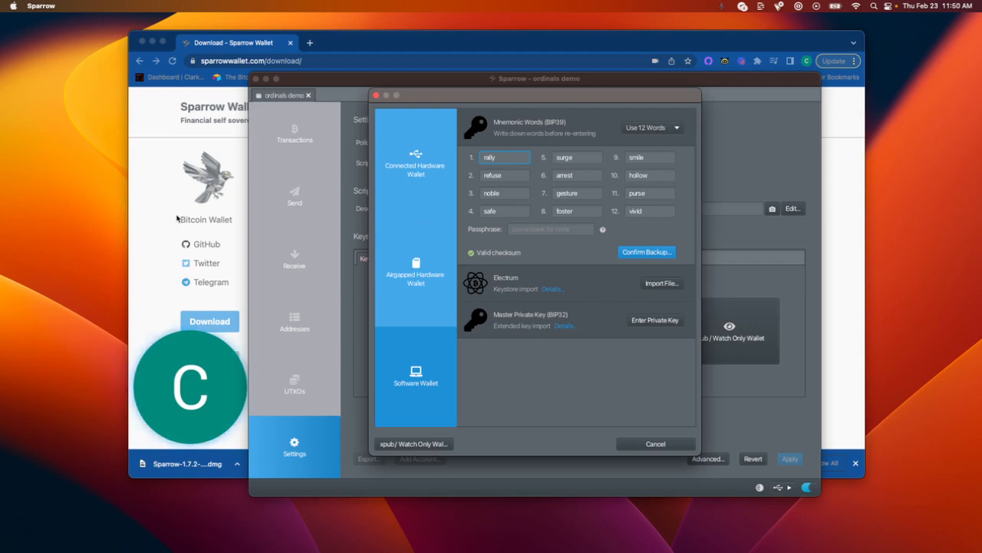
click(151, 352)
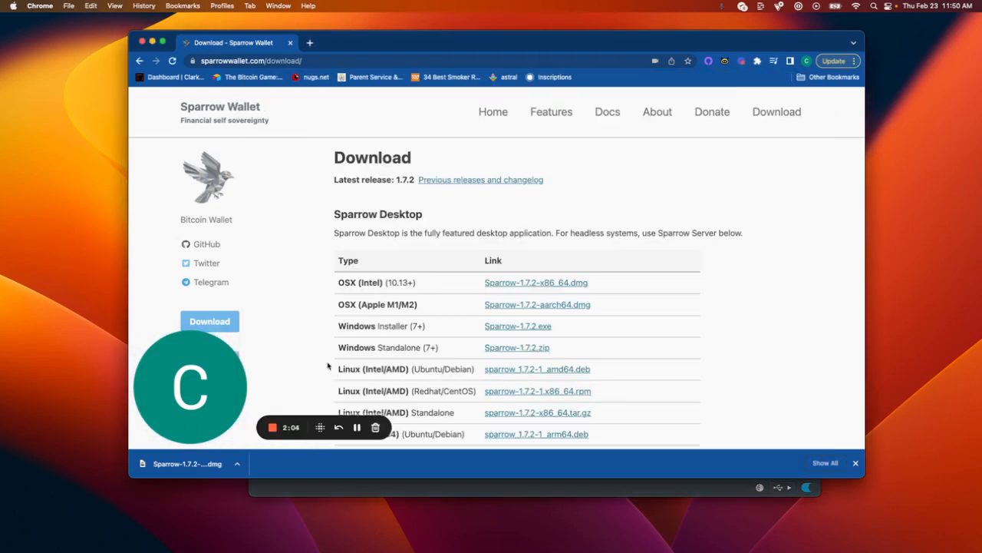
click(405, 499)
click(405, 491)
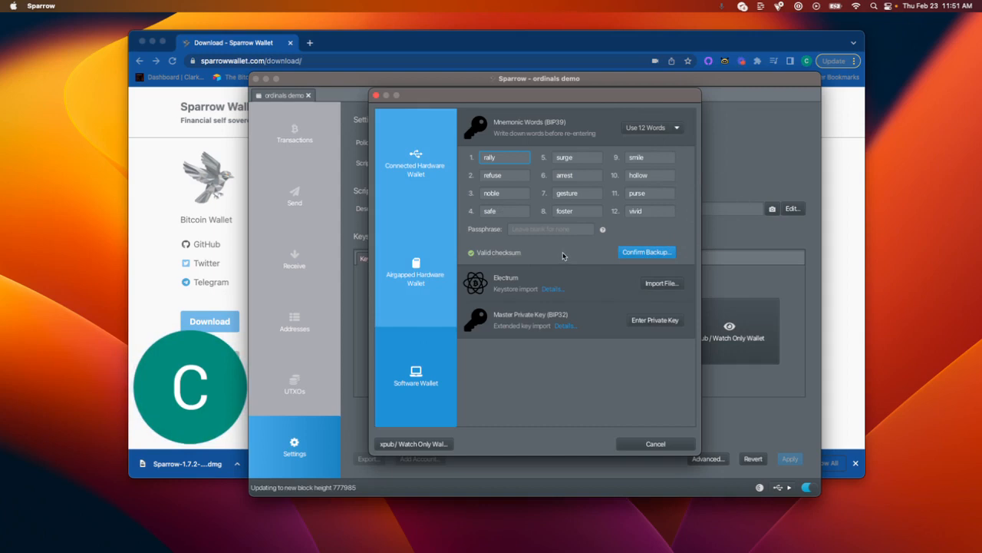
Step: Start the backup confirmation and re-enter seed words 1 through 6
click(649, 252)
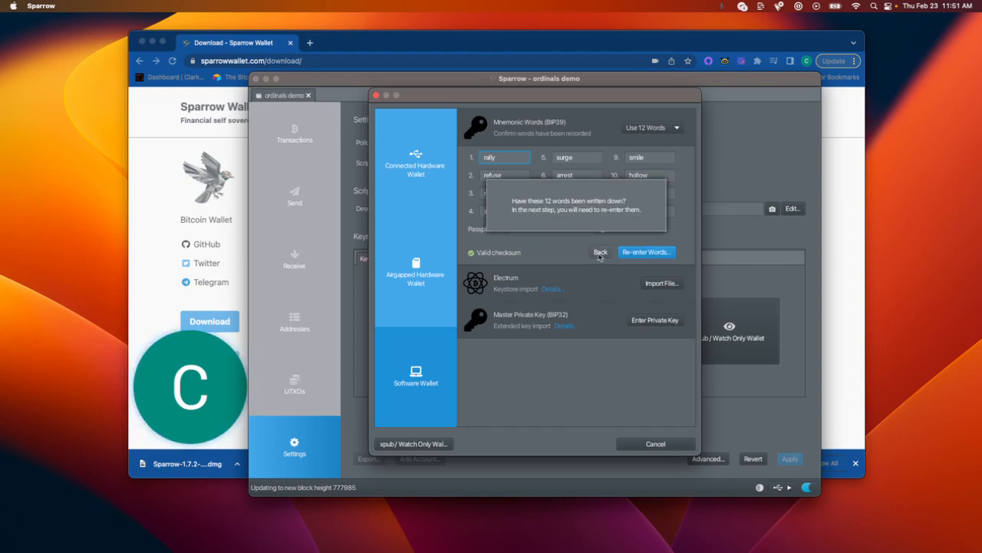
click(653, 253)
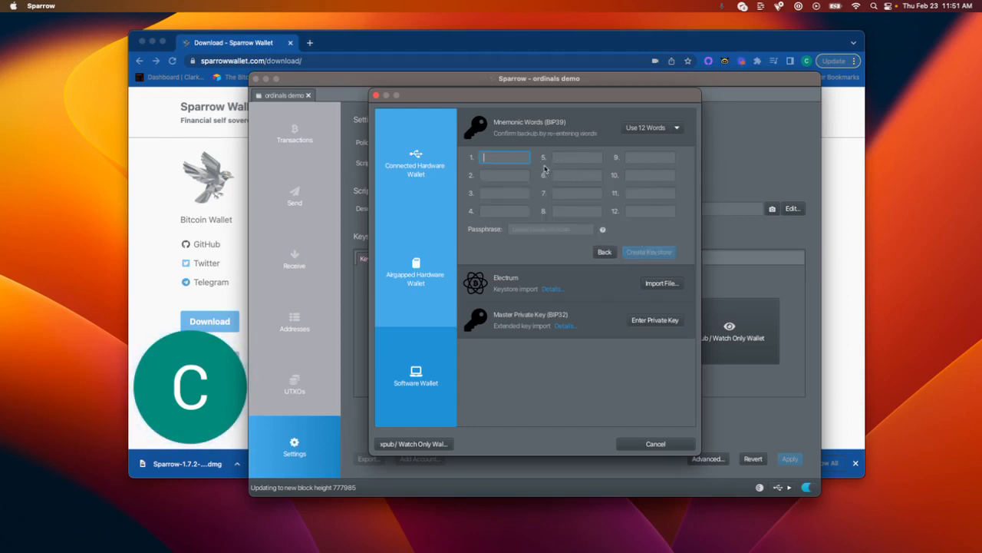
key(Tab)
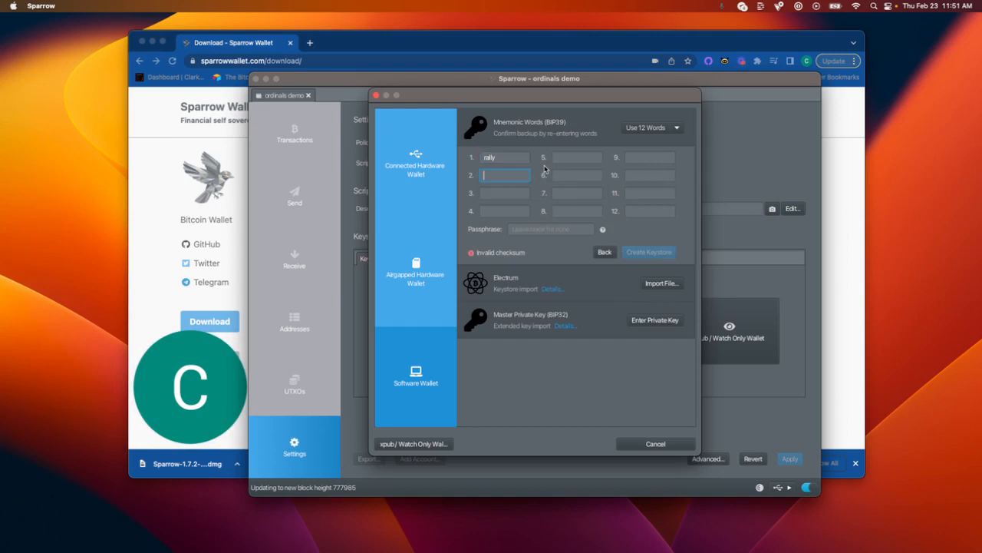
key(Tab)
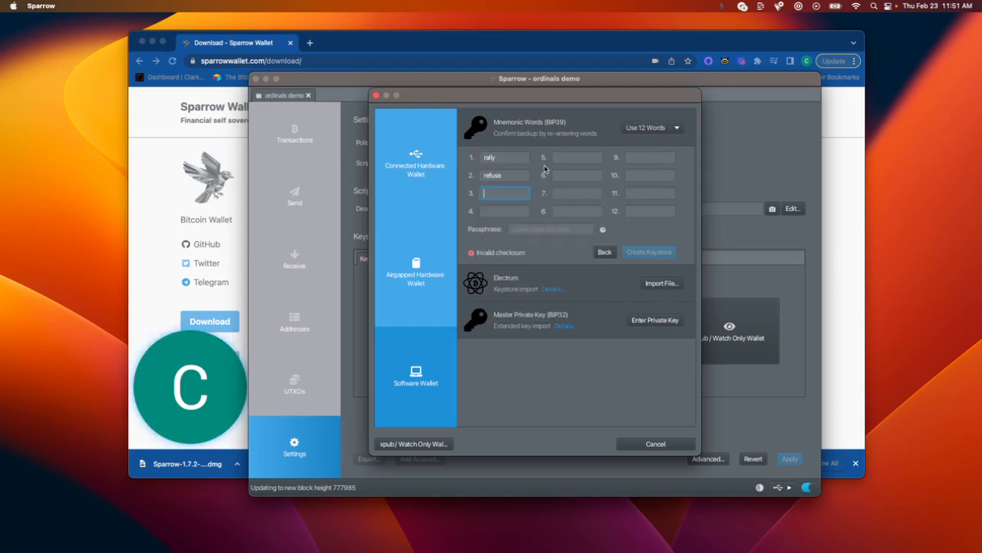
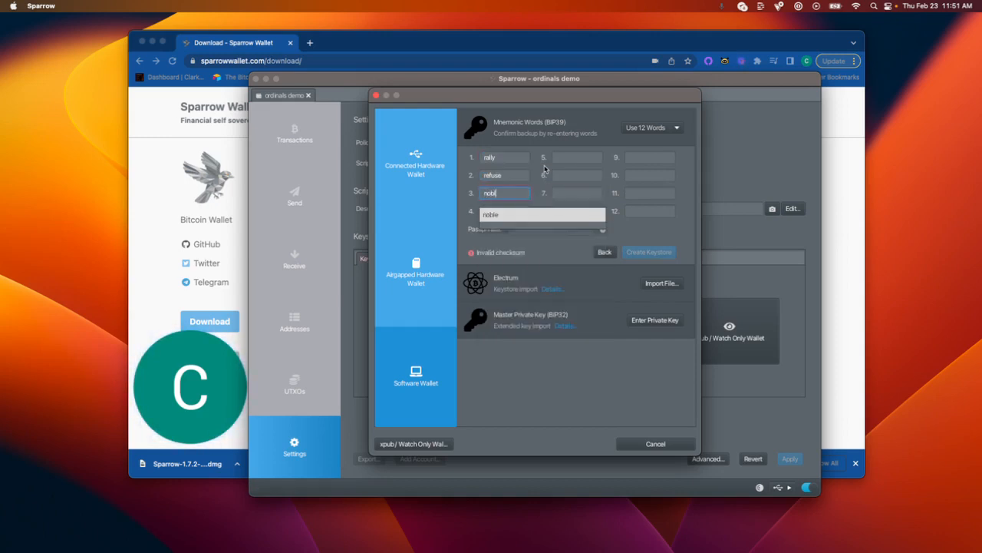
key(Tab)
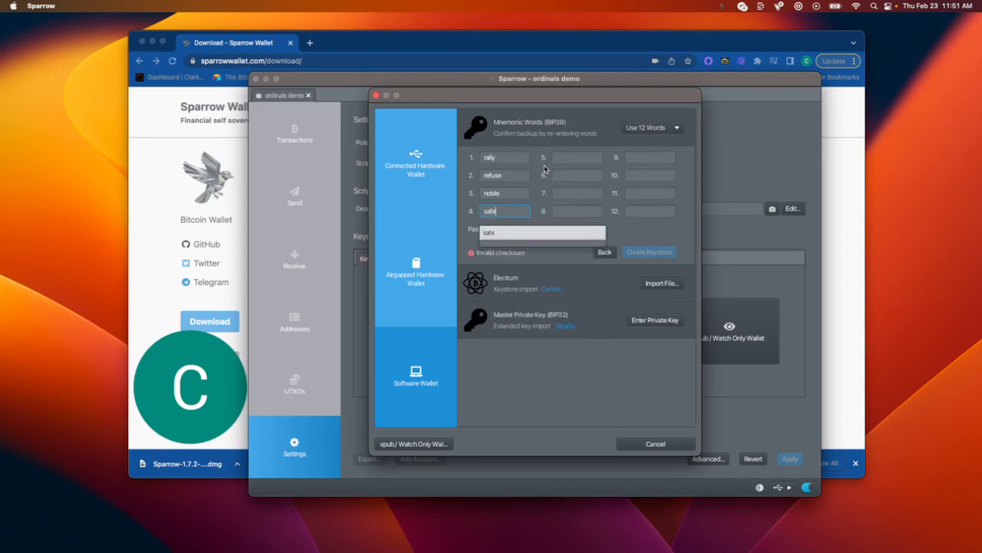
key(Tab)
key(Tab)
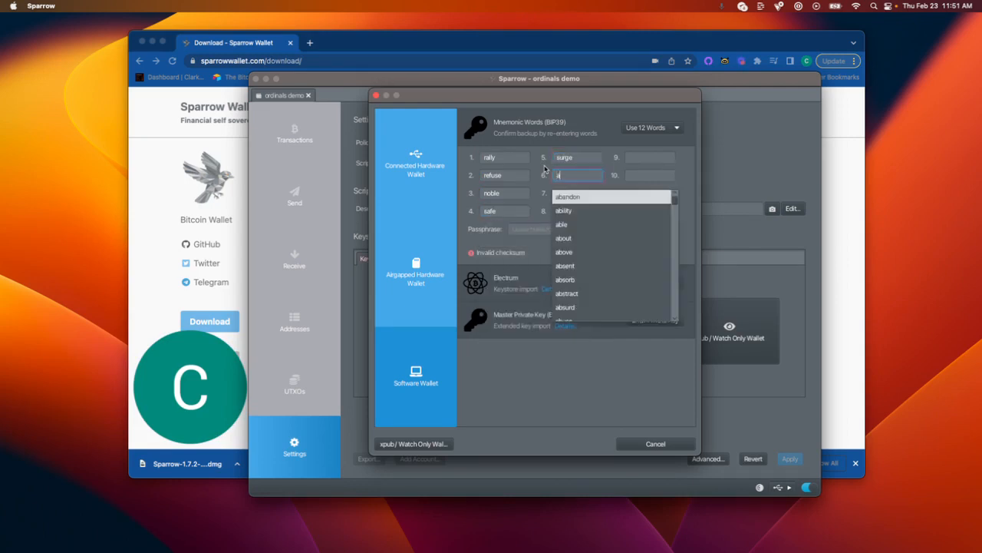
key(Tab)
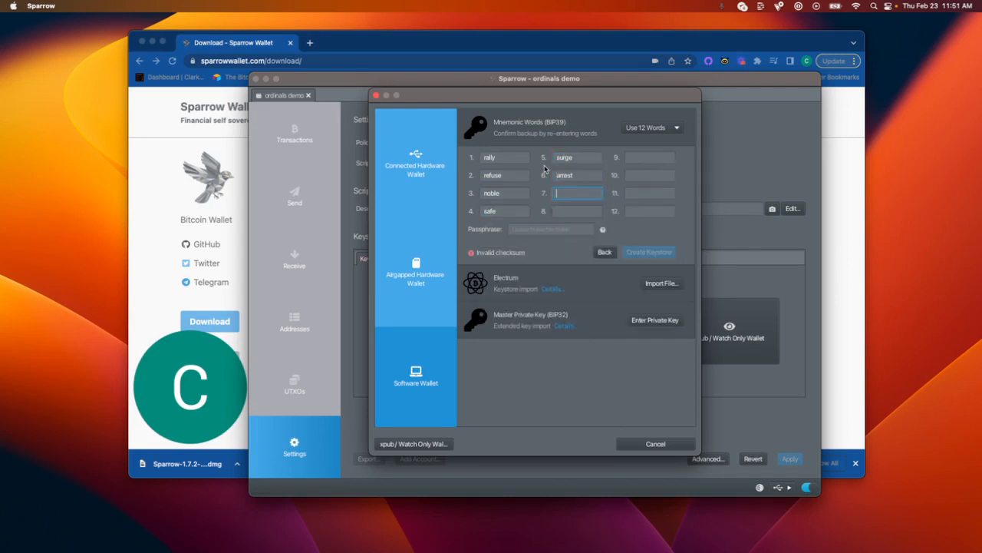
Step: Re-enter seed words 7 through 12 so the checksum validates, then create the keystore
key(Tab)
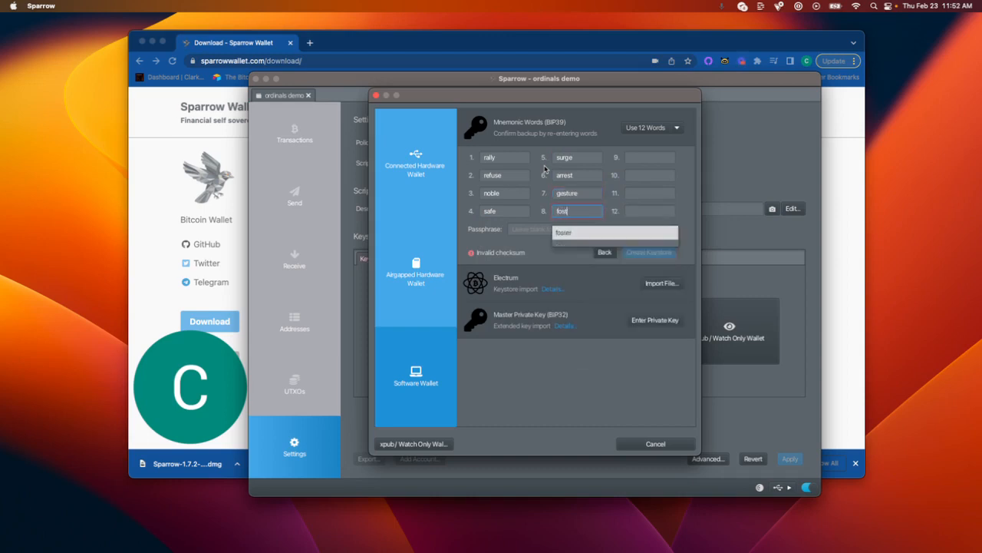
key(Tab)
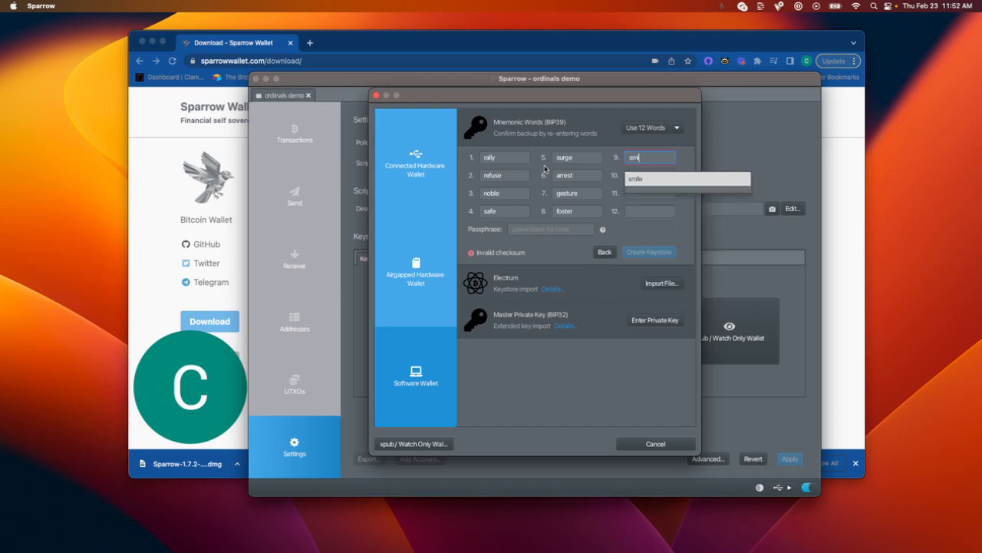
key(Tab)
key(Tab)
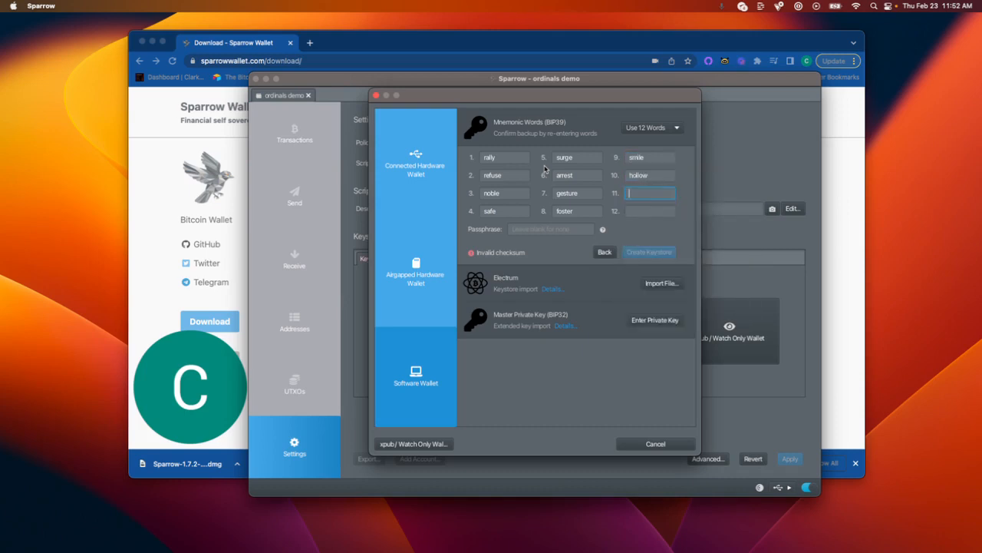
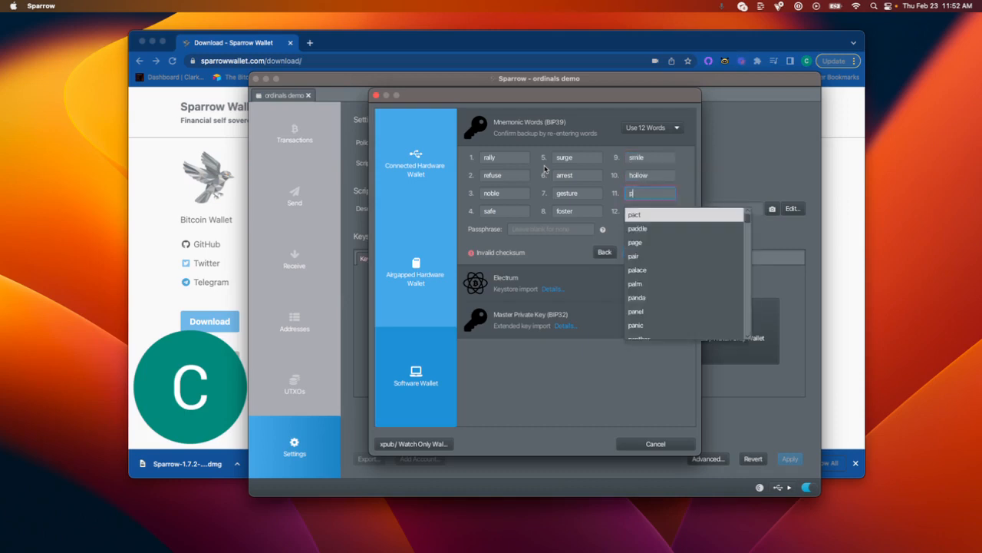
key(Tab)
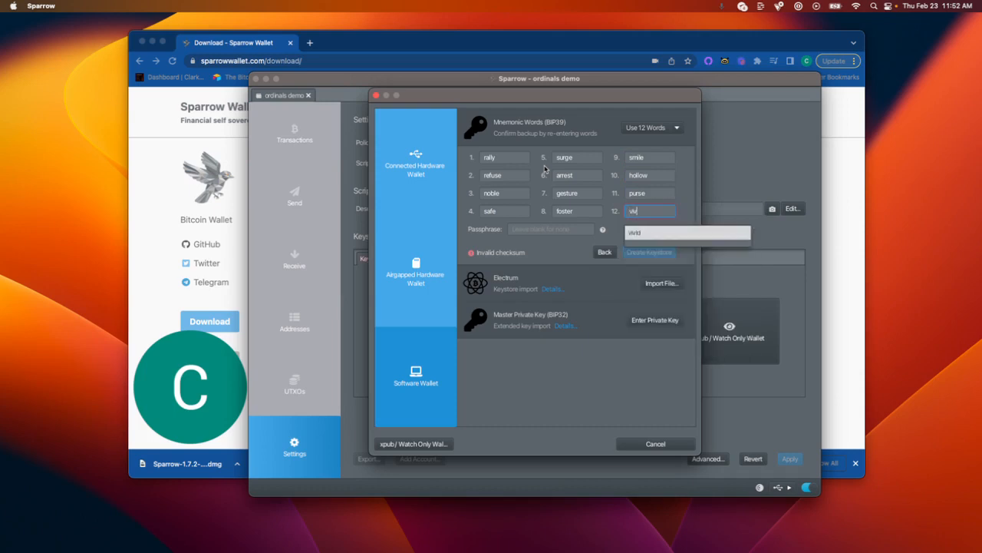
key(Tab)
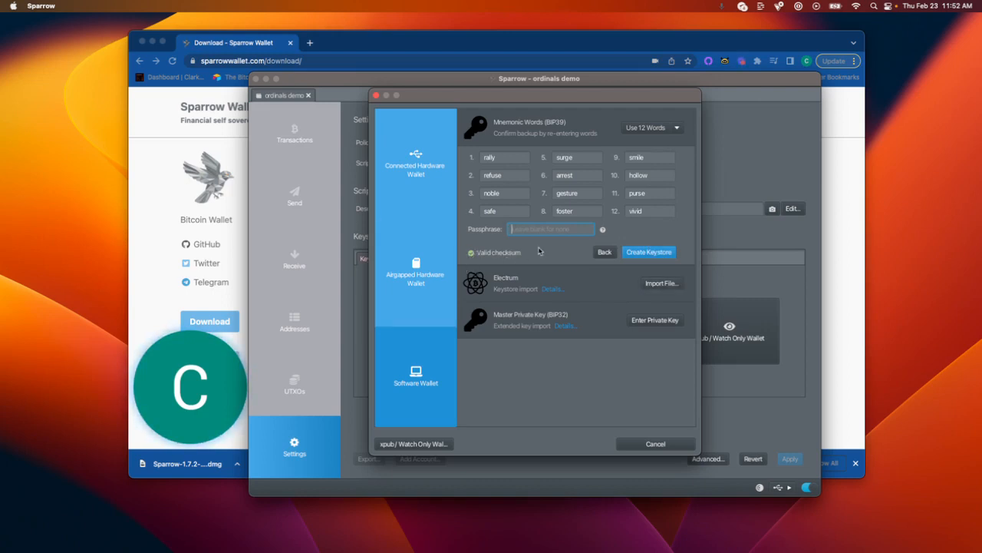
click(651, 252)
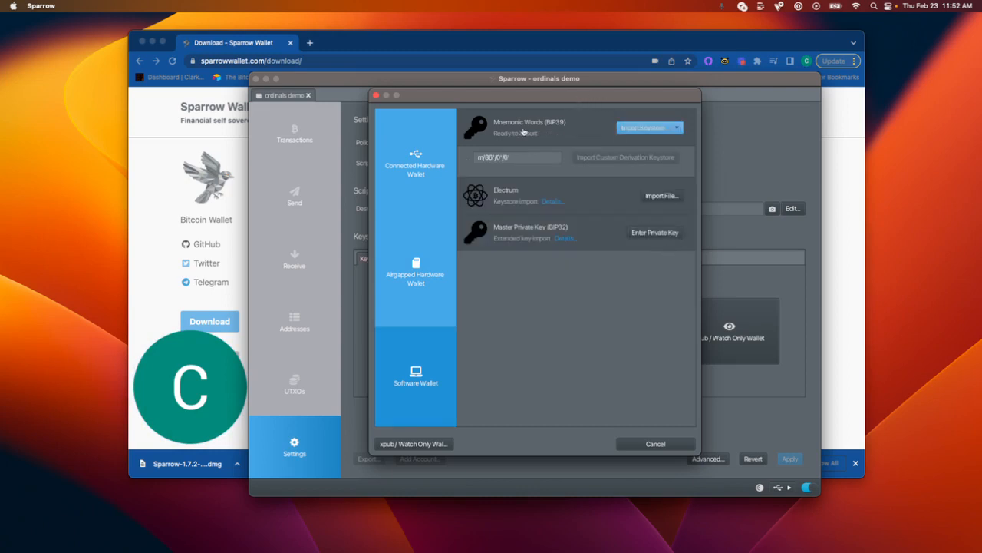
Step: Import the BIP39 keystore, apply the wallet settings, and load it with no password
click(636, 129)
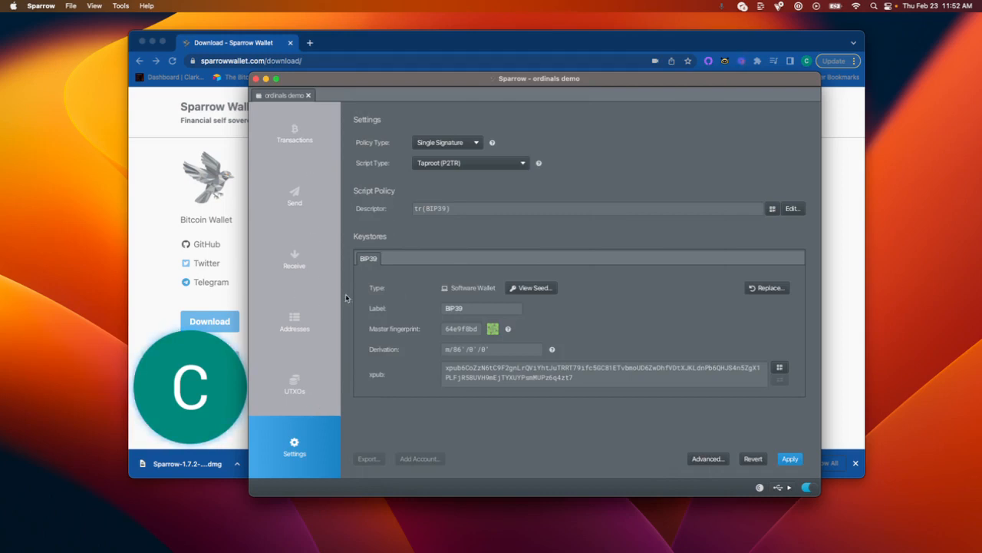
click(791, 459)
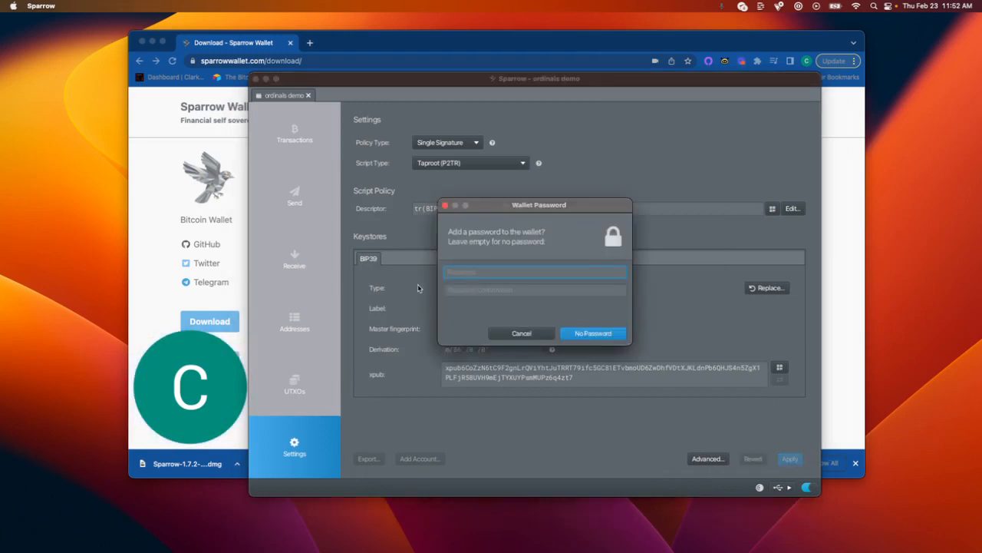
click(597, 335)
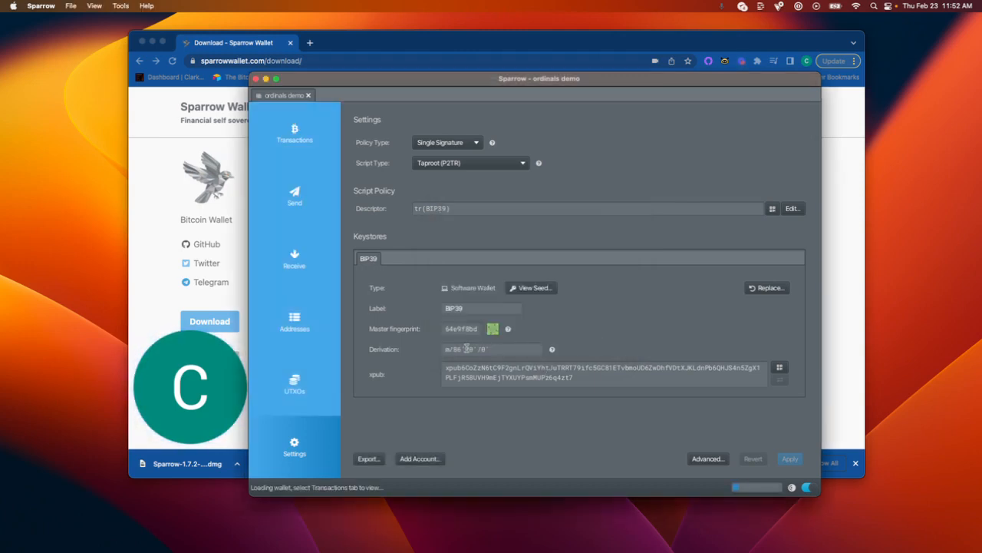
Step: Show the wallet's first Taproot receive address at m/86'/0'/0'/0/0
click(326, 141)
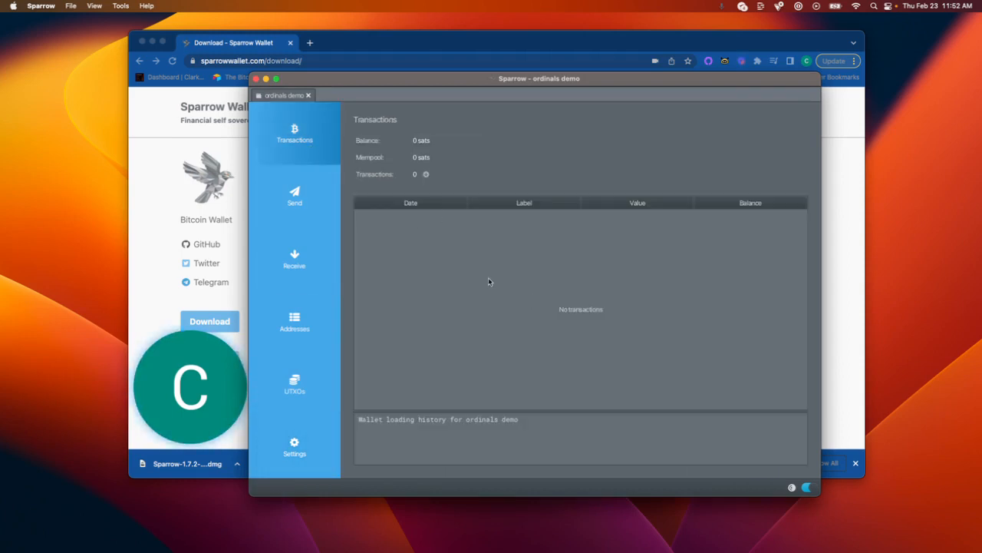
click(308, 194)
click(298, 264)
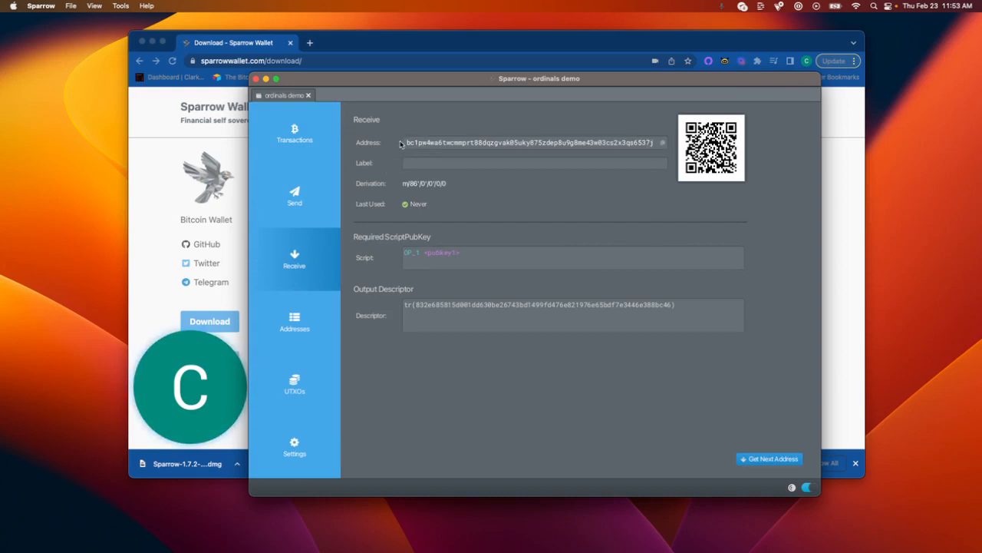
Step: Label the first receive address 'Astral Babe' in Addresses and view it on Receive
click(425, 161)
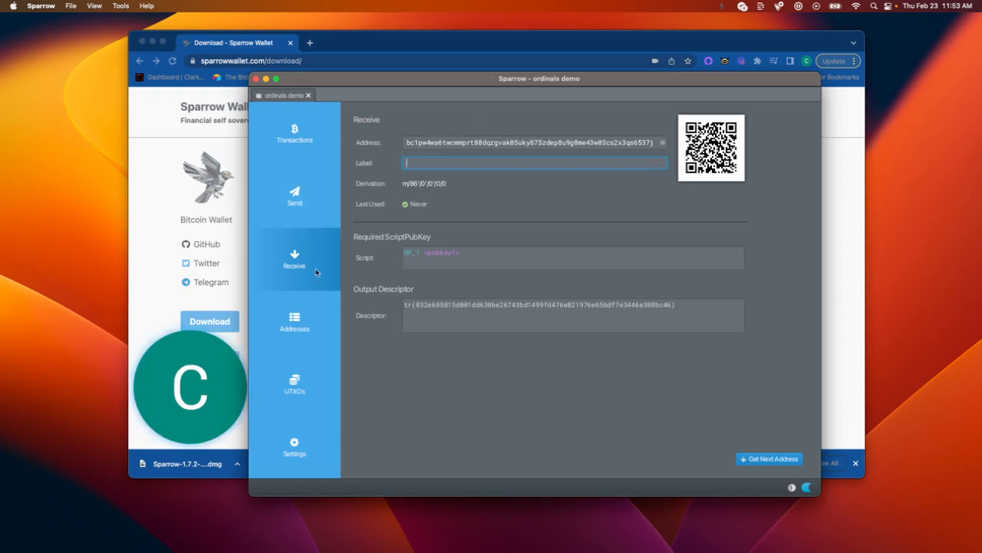
click(316, 308)
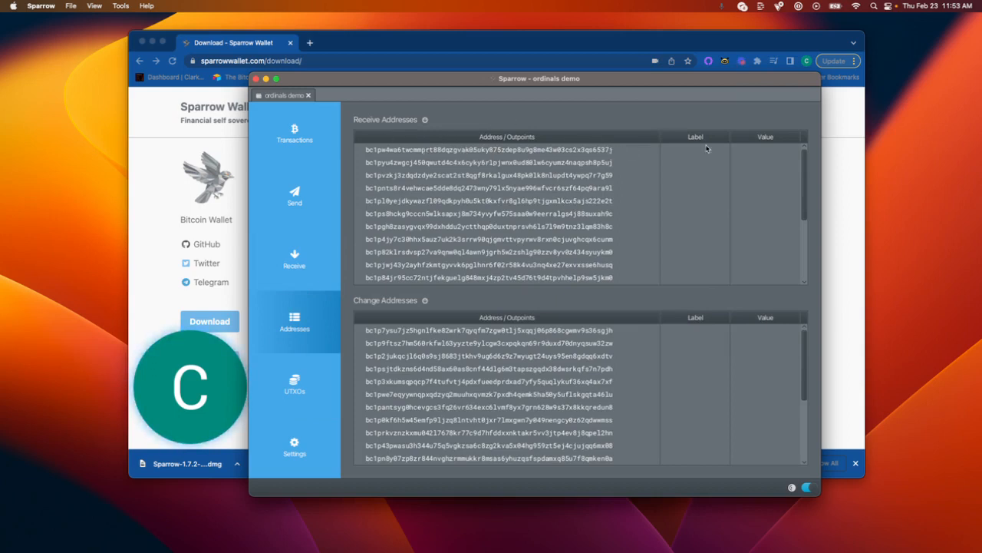
click(668, 151)
click(672, 152)
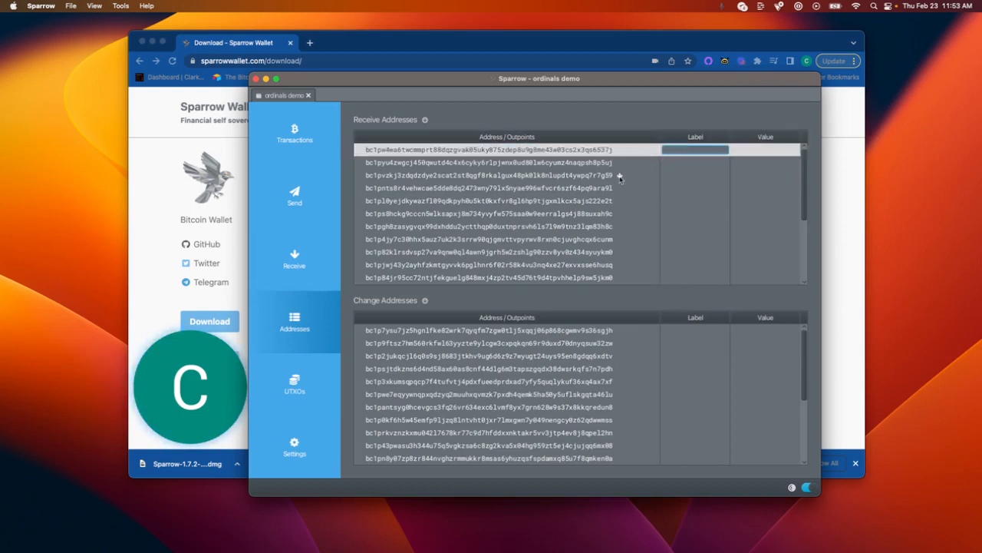
text(Astra)
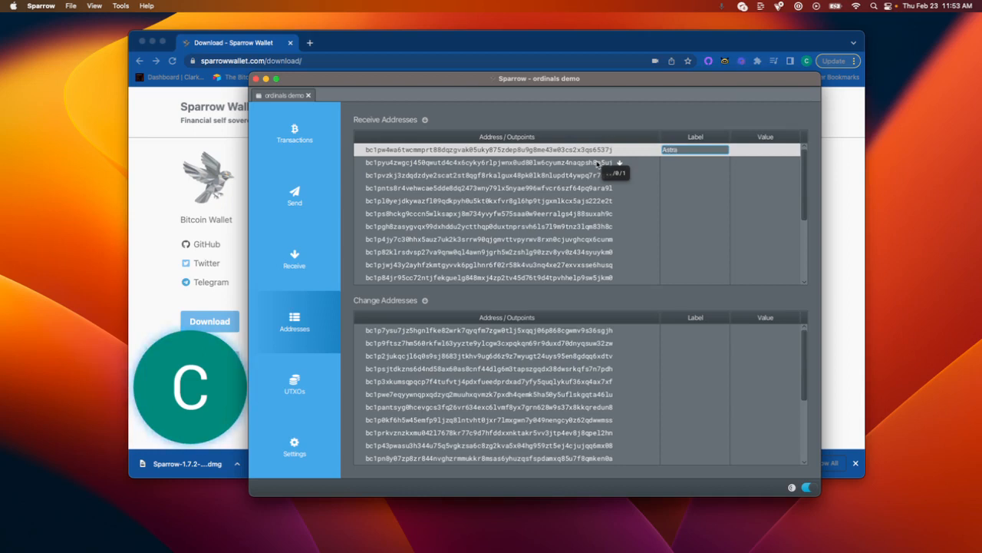
text(l Babe)
click(607, 163)
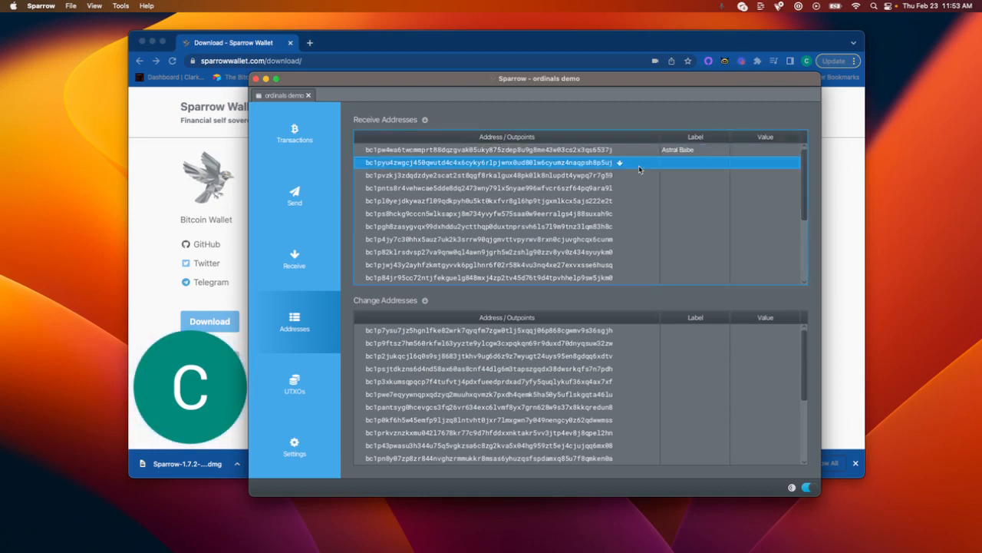
click(400, 151)
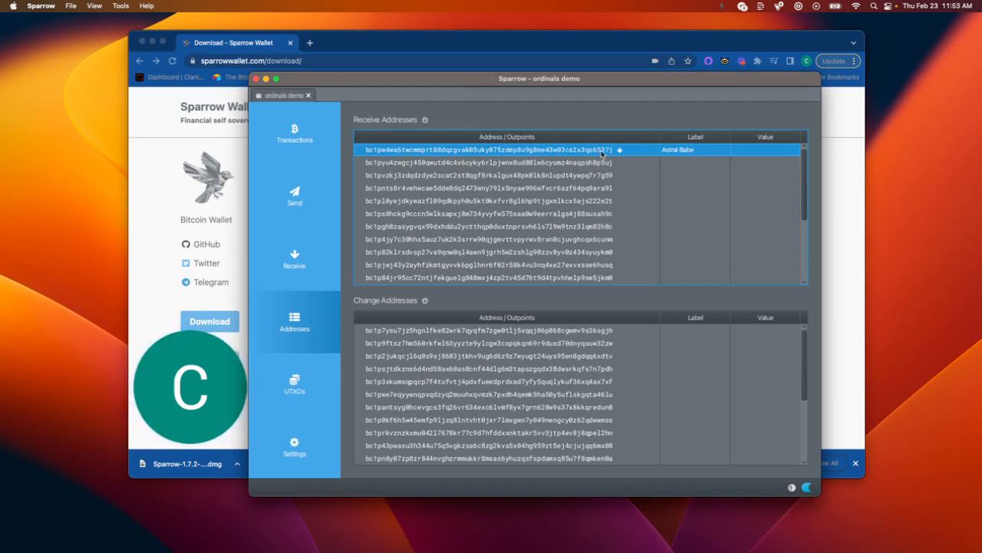
click(293, 254)
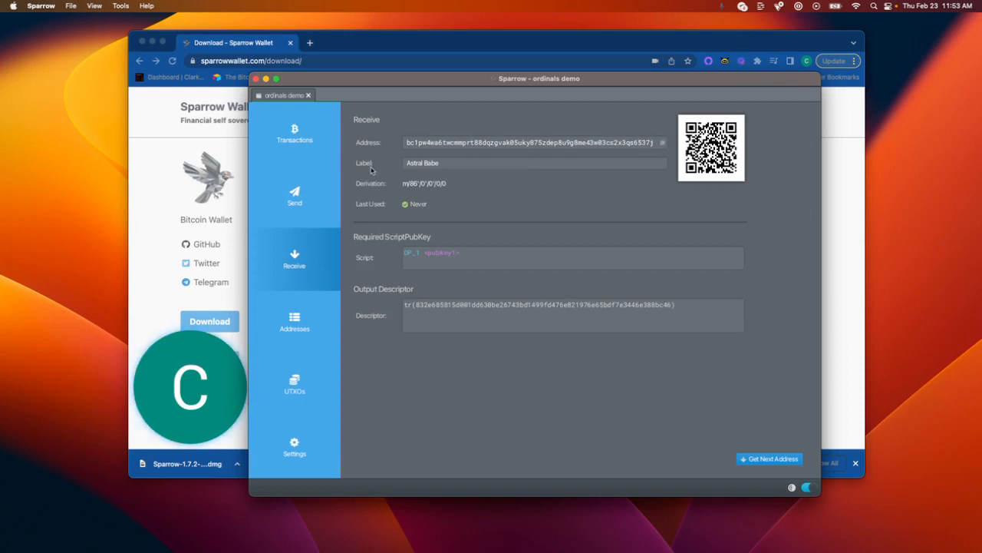
Step: Review the address list, check the Astral Babe label on Receive, then select the second receive row
click(304, 314)
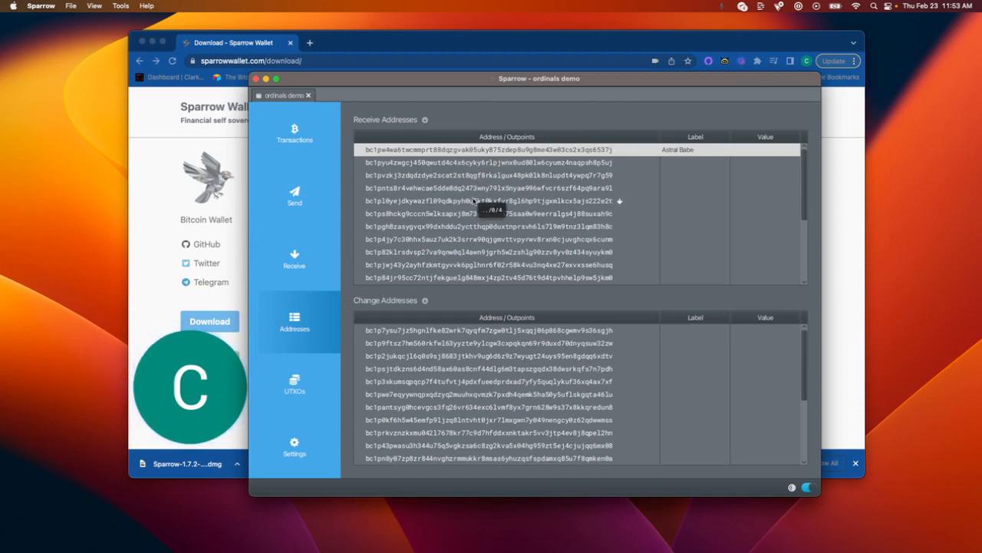
scroll(475, 165, down, 3)
scroll(476, 167, up, 3)
scroll(476, 172, down, 5)
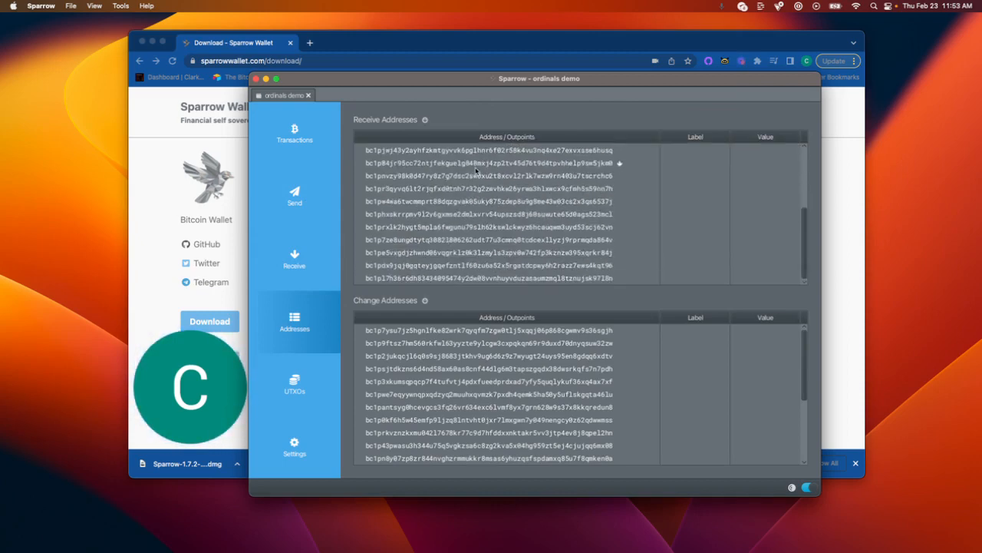
scroll(475, 171, up, 5)
scroll(411, 150, down, 3)
scroll(411, 151, up, 3)
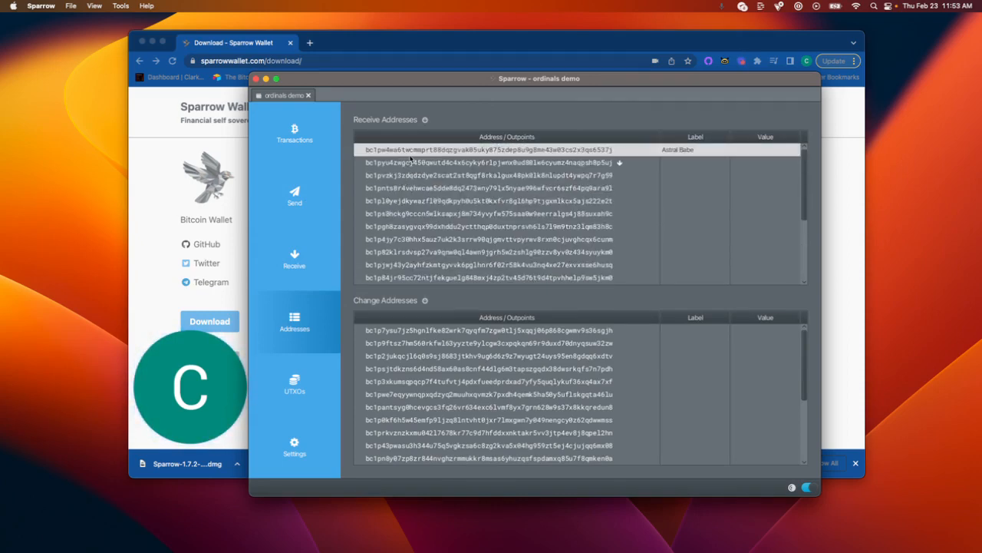
click(293, 253)
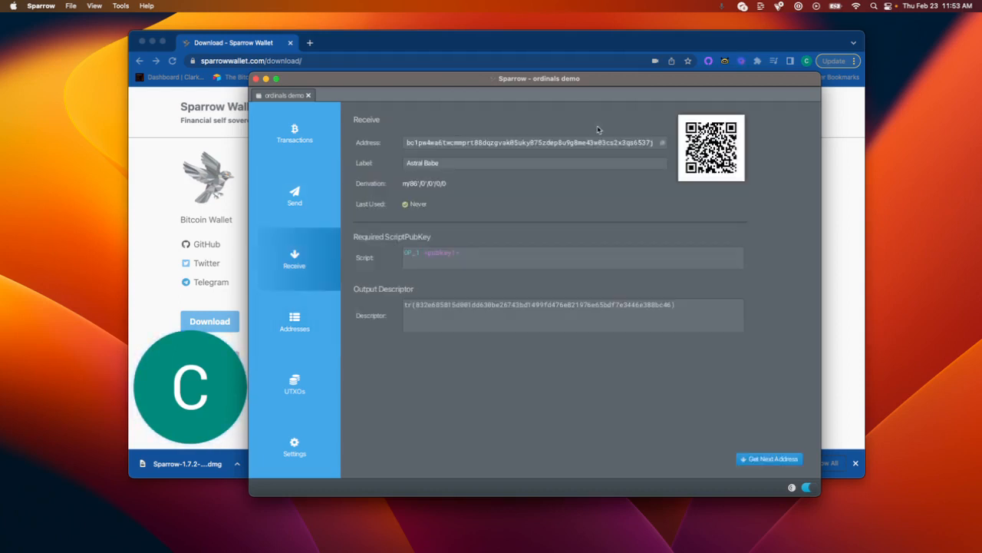
click(449, 155)
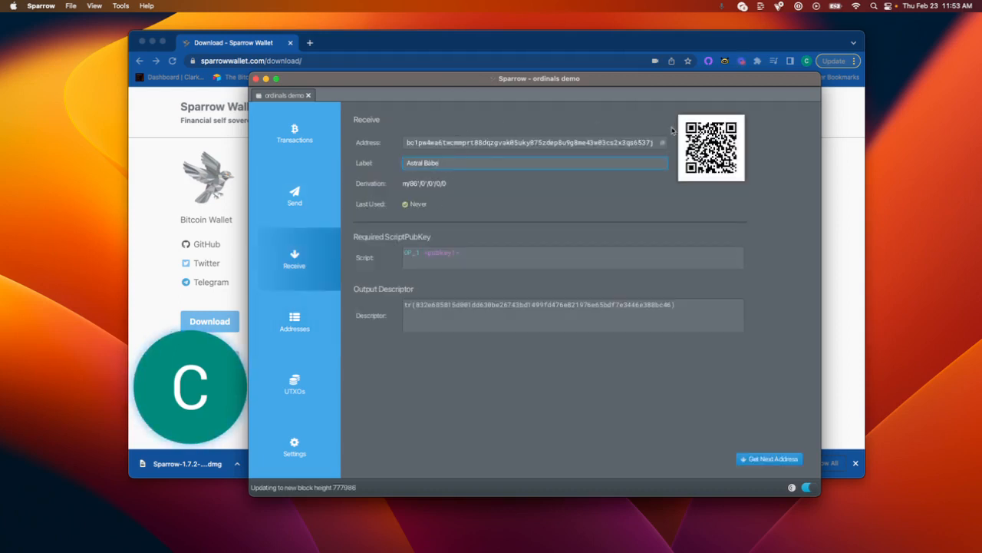
click(292, 333)
click(673, 162)
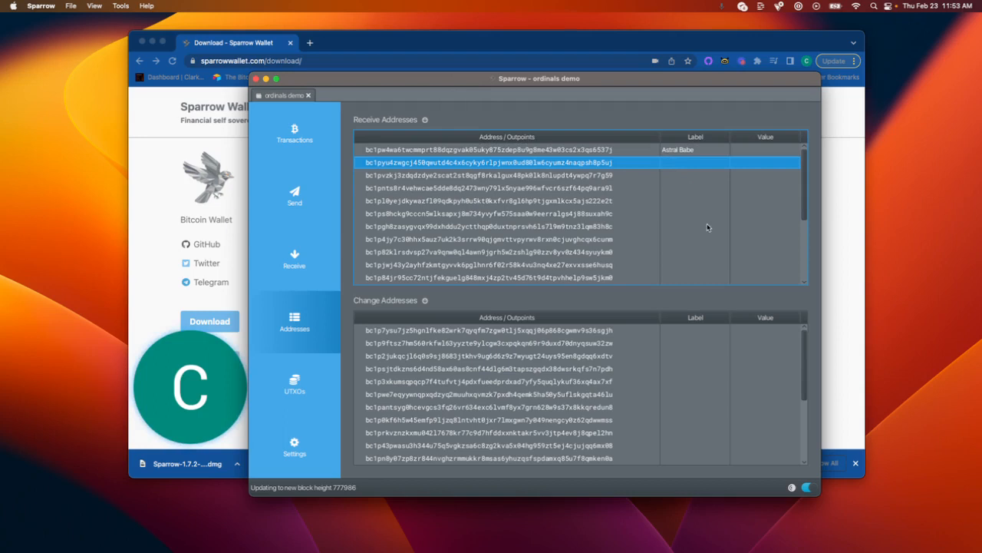
Step: Label the second receive address 'Bitcoin cash app', then copy the current receive address
double_click(672, 163)
text(B)
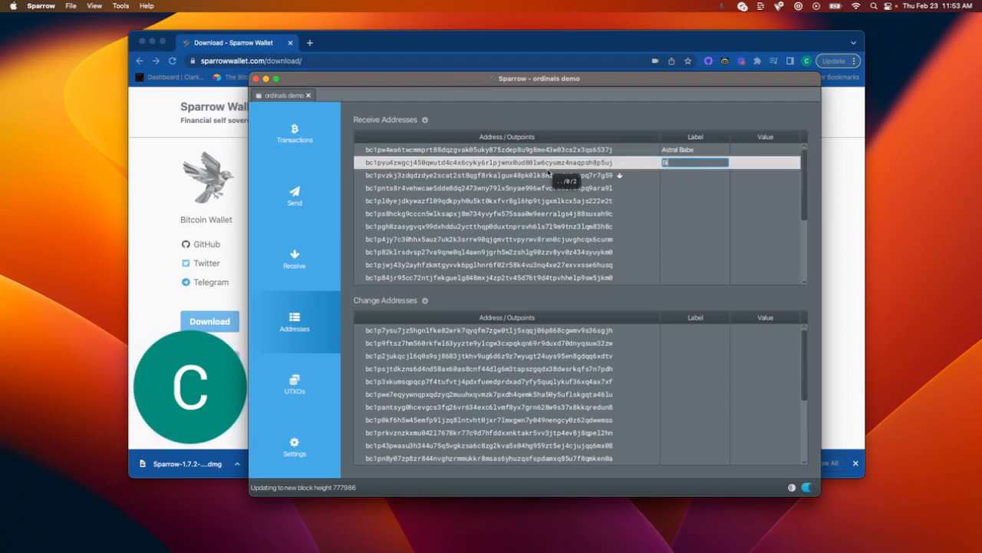
text(itcoin)
click(550, 175)
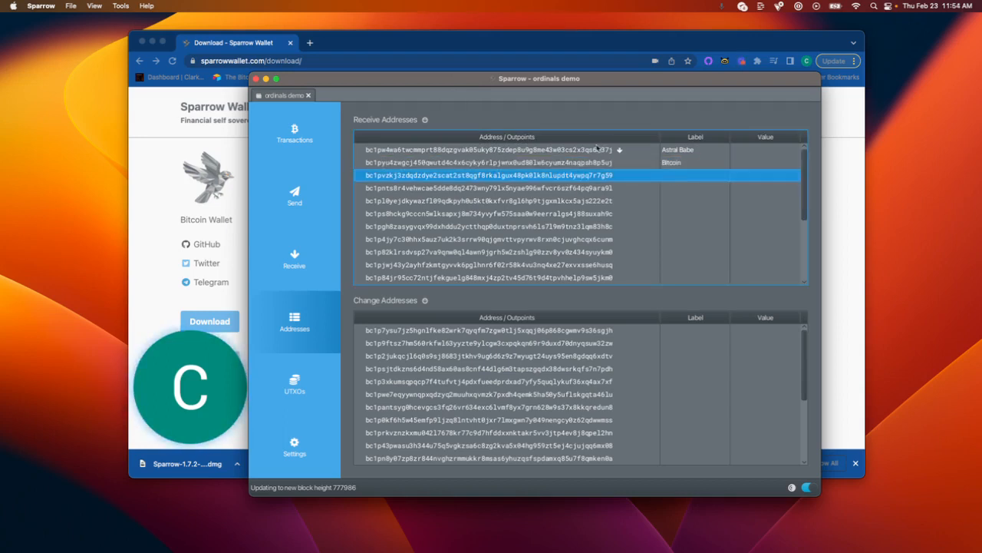
double_click(683, 162)
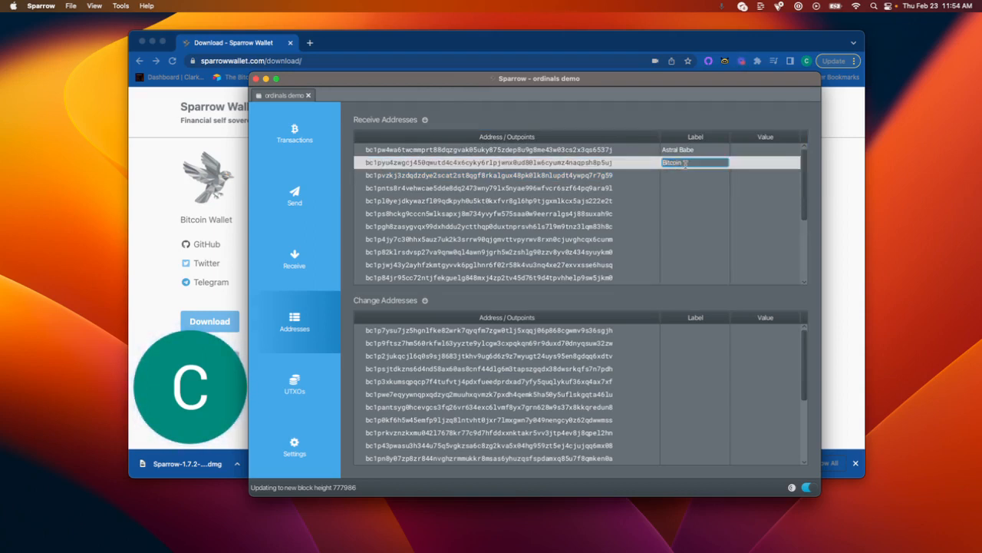
text(cash app)
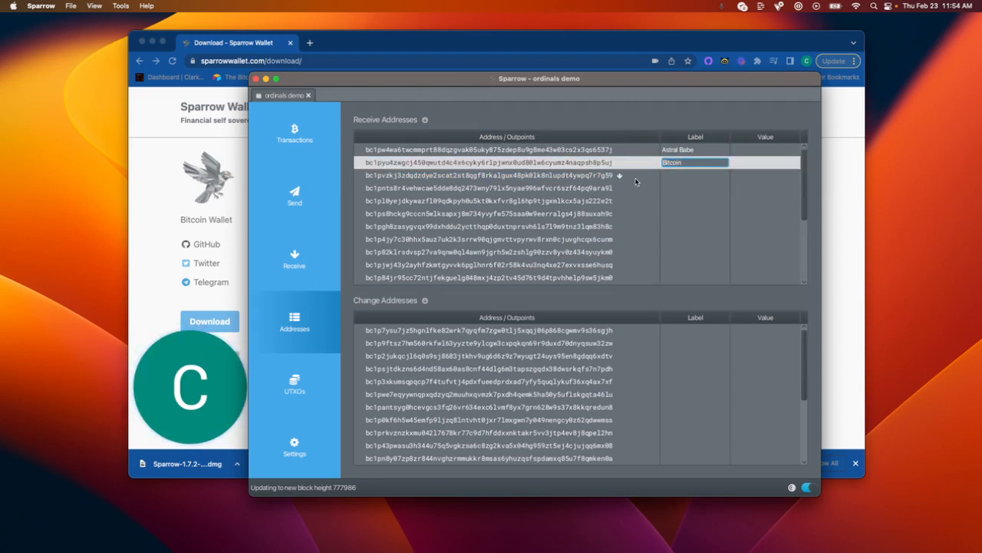
click(716, 175)
click(673, 163)
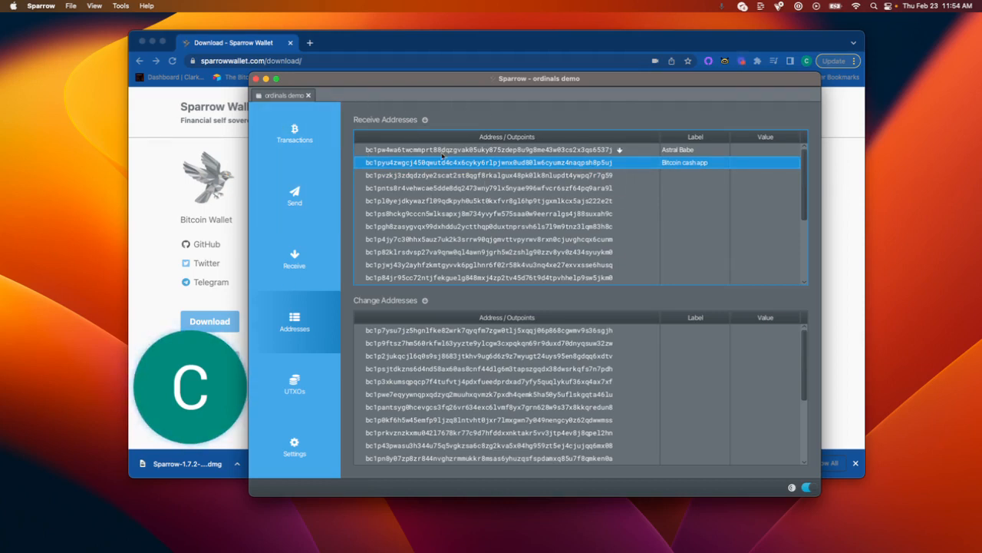
click(296, 261)
click(663, 142)
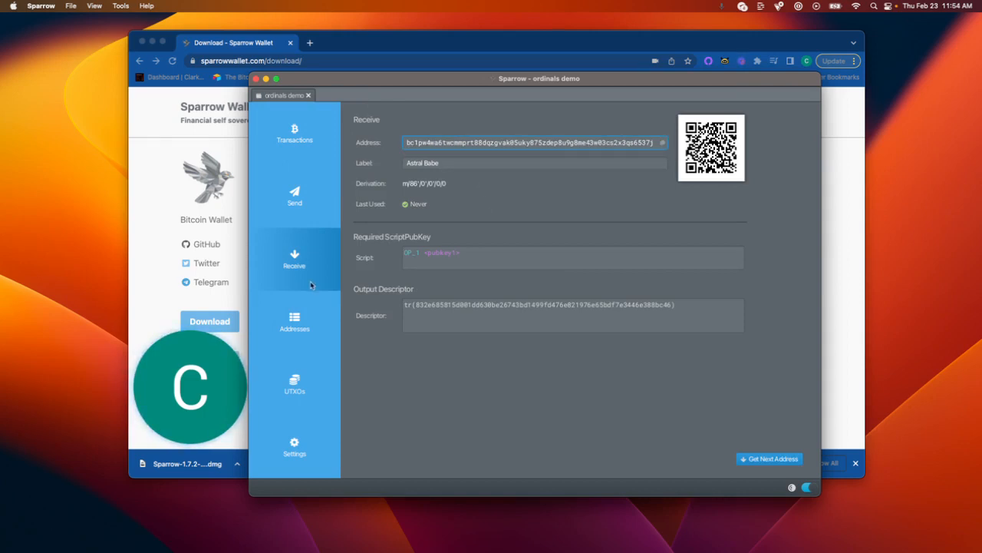
Step: Copy the first receive address from the Addresses list, then return to the Chrome download page
click(303, 374)
click(280, 342)
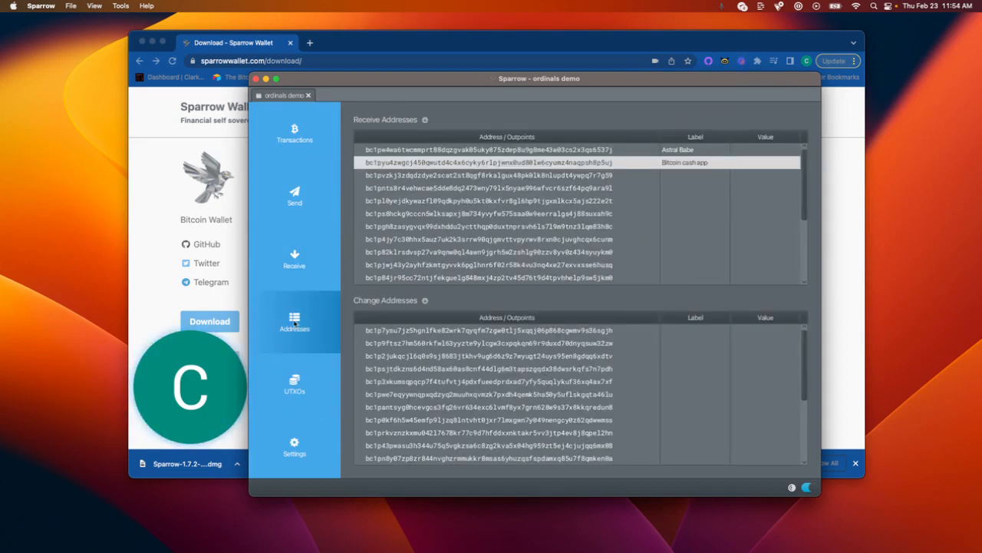
click(427, 149)
right_click(427, 150)
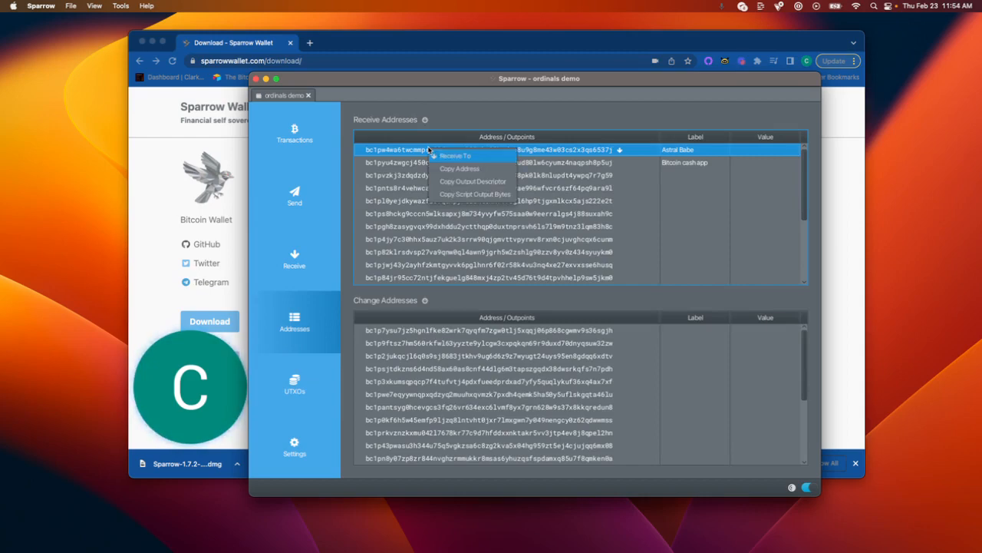
click(491, 168)
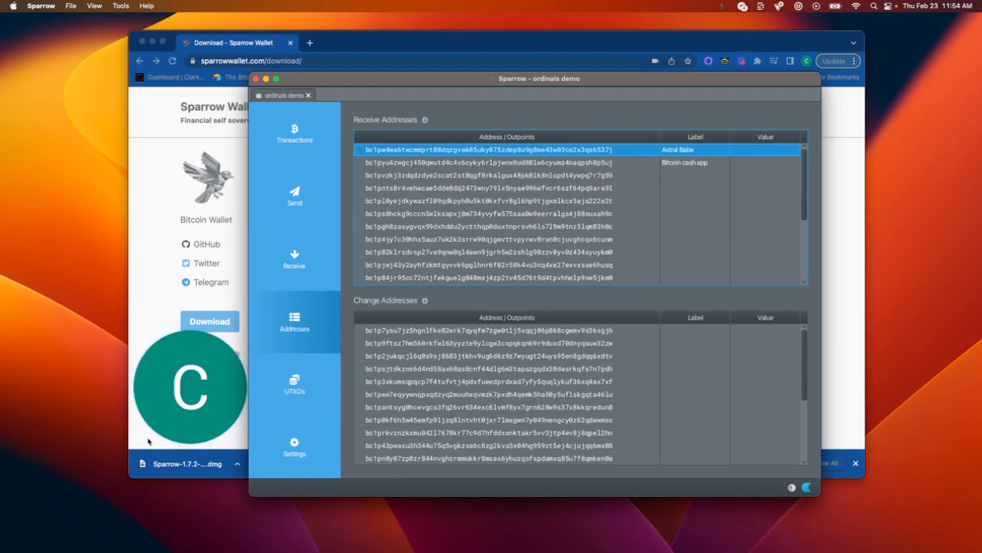
click(214, 453)
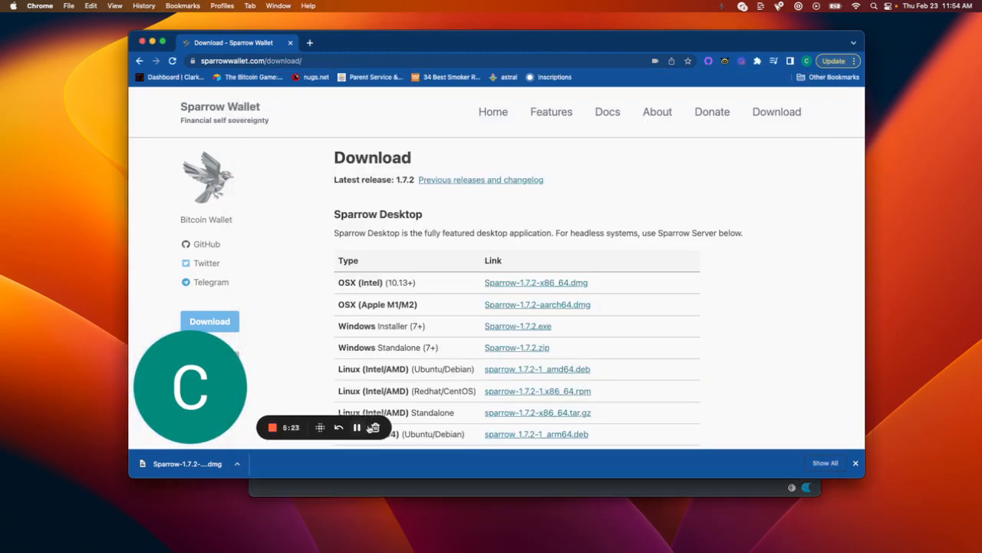